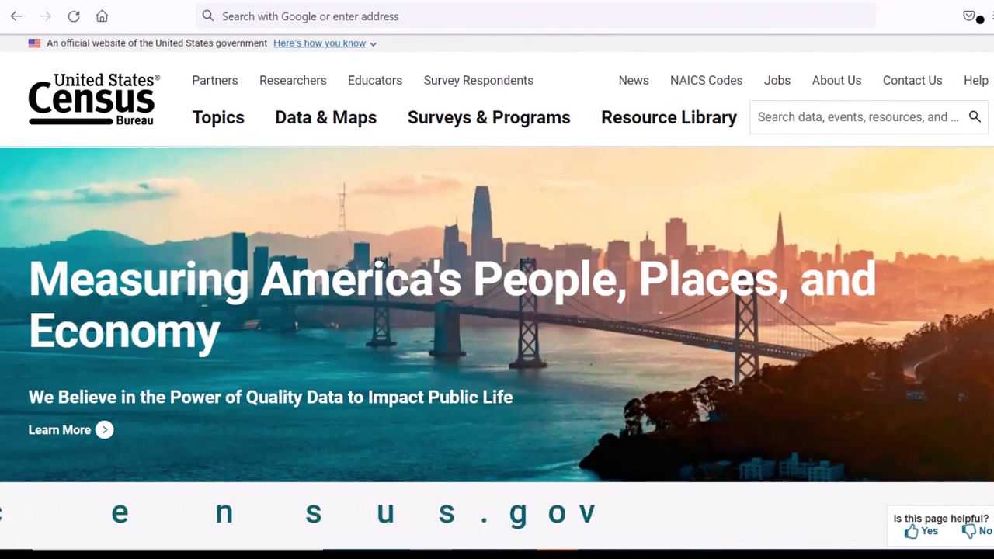
Load Census Business Builder by entering cbb.census.gov in the browser's address bar
{"action": "left_click", "coordinate": [300, 9]}
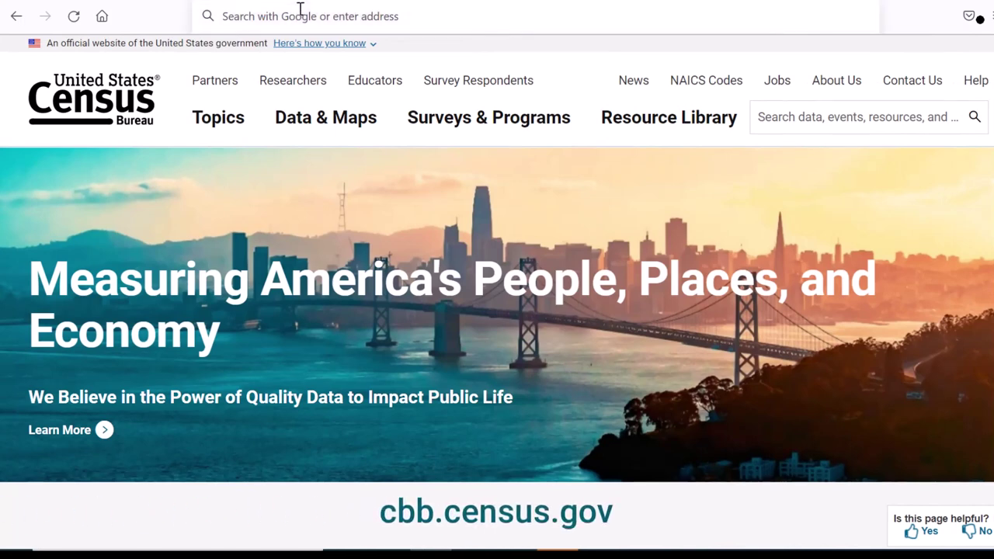
{"action": "type", "text": "cbb.census.gov"}
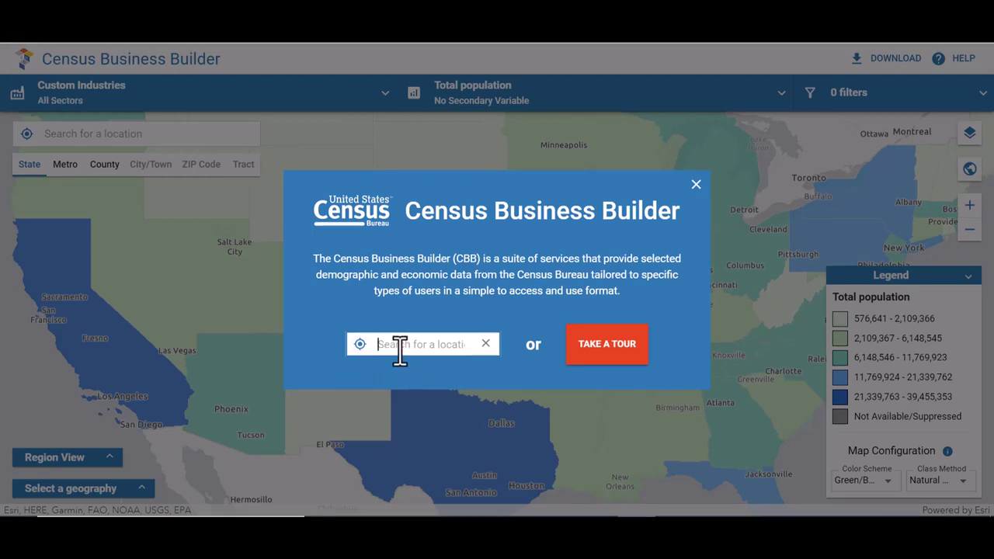
Search 'Fairfax', select Fairfax County, Virginia, and review its dashboard stat cards
{"action": "left_click", "coordinate": [400, 345]}
{"action": "type", "text": "Fairfa"}
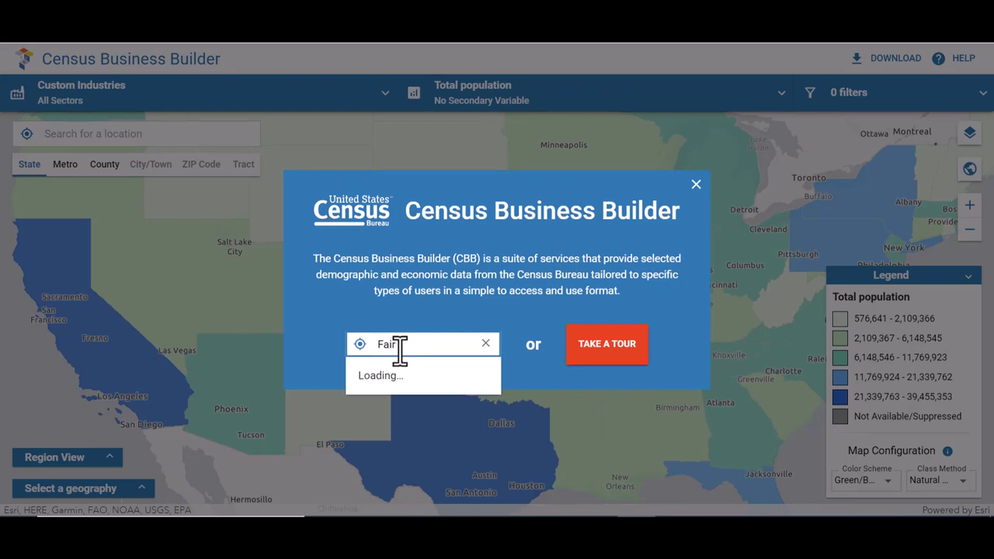
{"action": "type", "text": "x"}
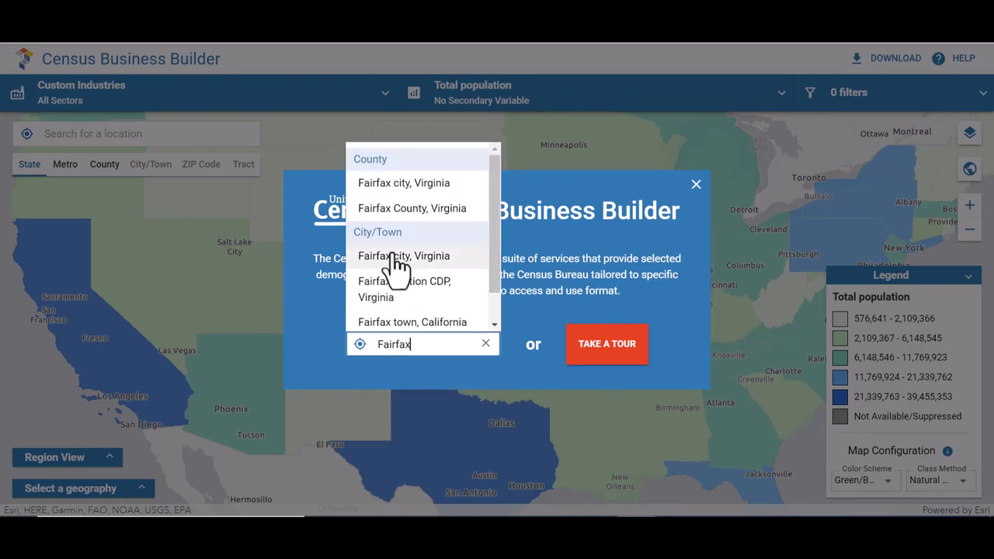
{"action": "left_click", "coordinate": [415, 210]}
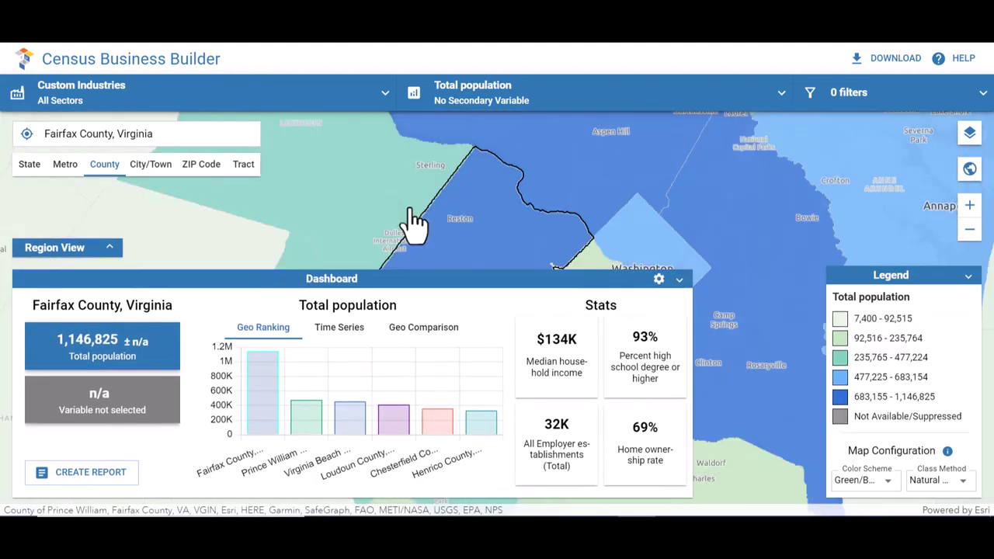
{"action": "mouse_move", "coordinate": [136, 362]}
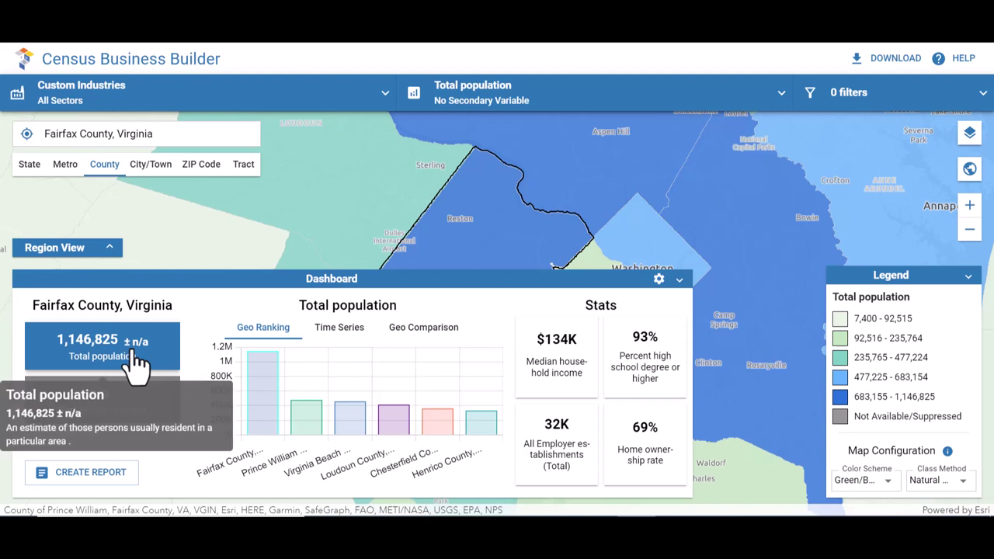
{"action": "mouse_move", "coordinate": [559, 360]}
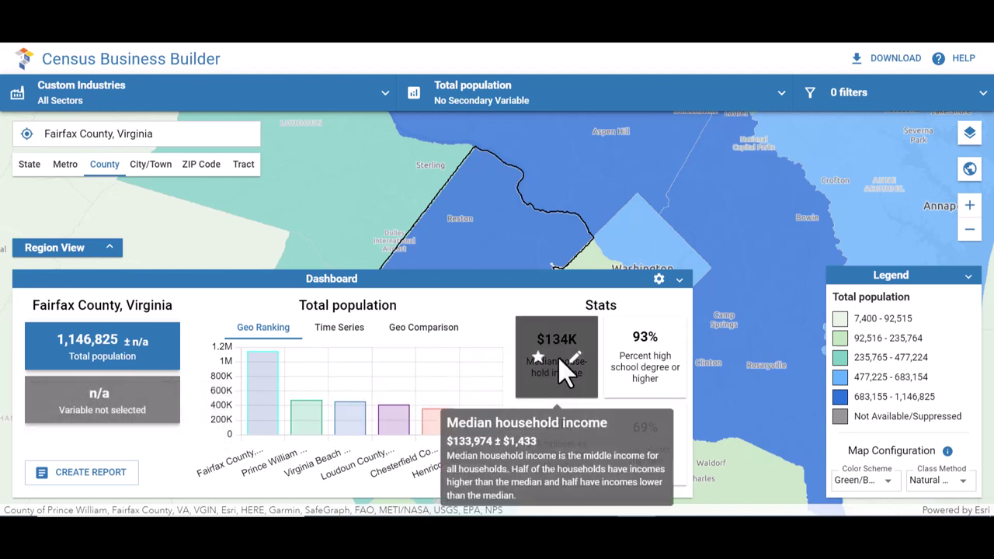
{"action": "mouse_move", "coordinate": [647, 357]}
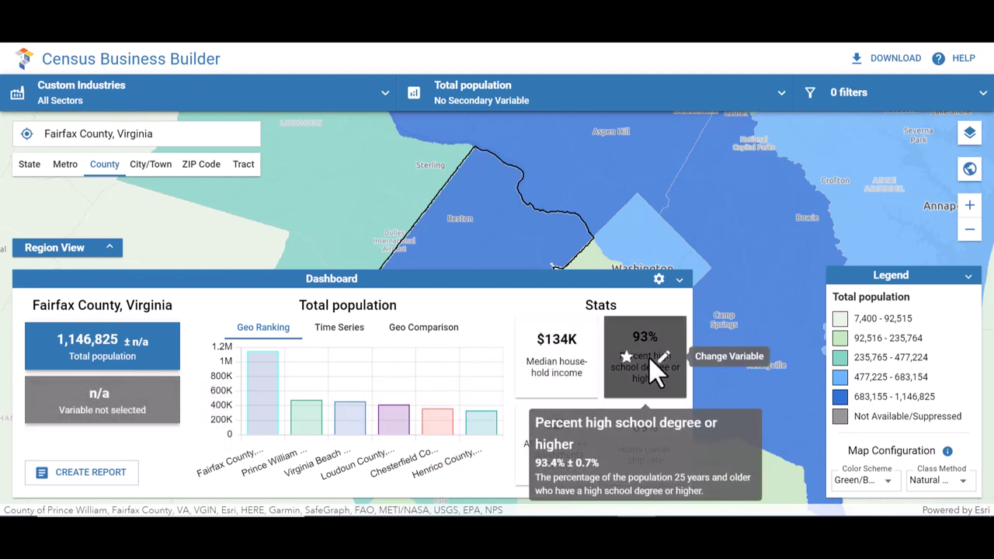
{"action": "mouse_move", "coordinate": [560, 451]}
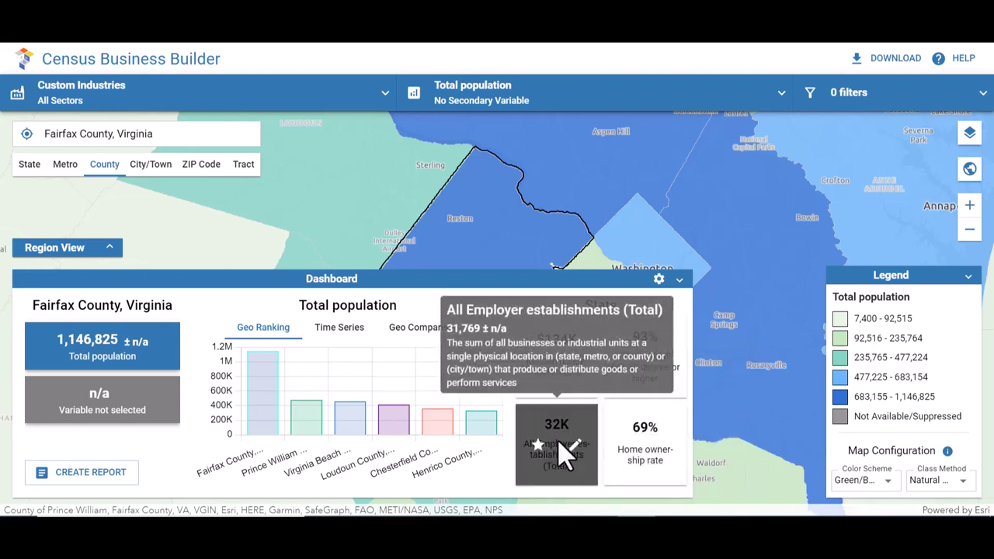
{"action": "mouse_move", "coordinate": [672, 444]}
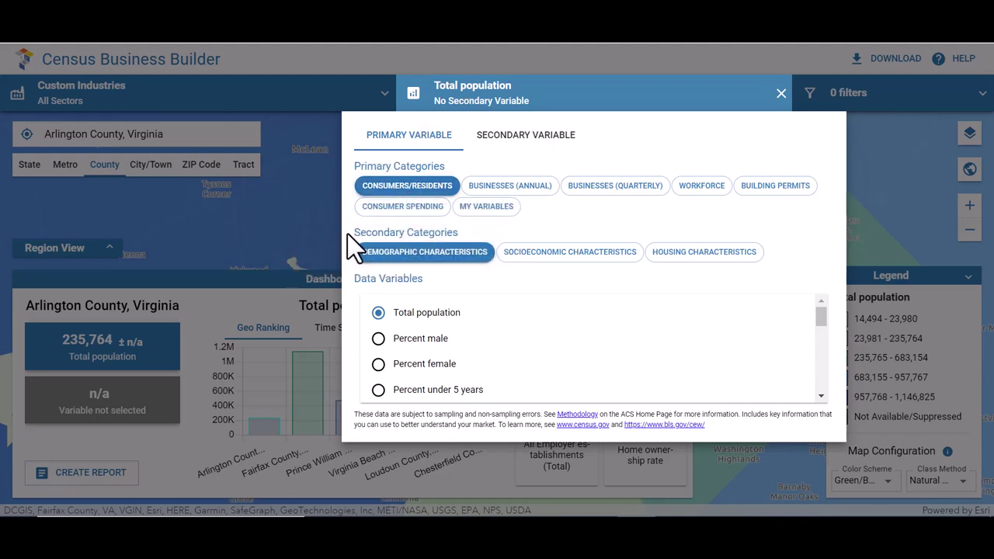
Make Percent 21 years and over the primary map variable, showing 79.8% for Arlington
{"action": "mouse_move", "coordinate": [412, 268]}
{"action": "scroll", "coordinate": [389, 357], "scroll_direction": "down", "scroll_amount": 3}
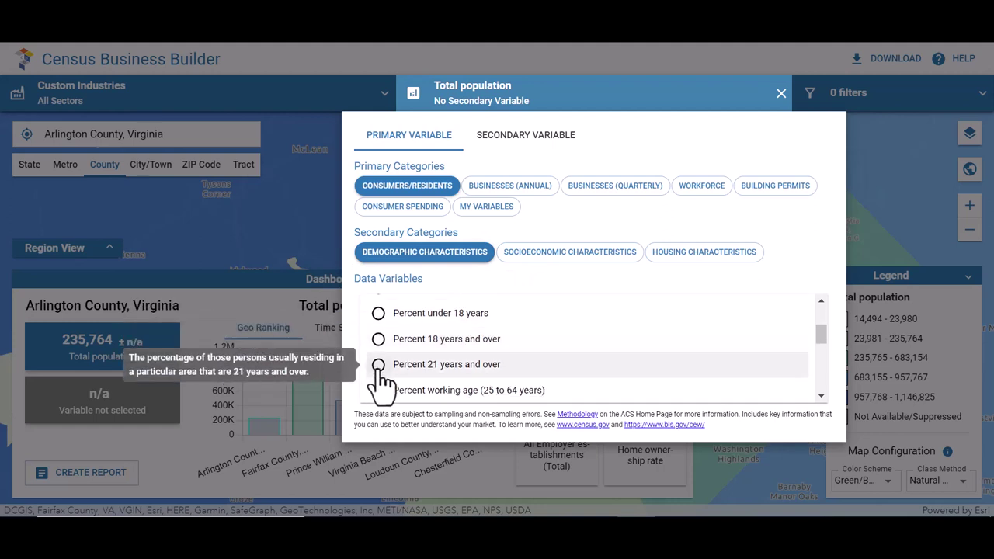
{"action": "left_click", "coordinate": [379, 365]}
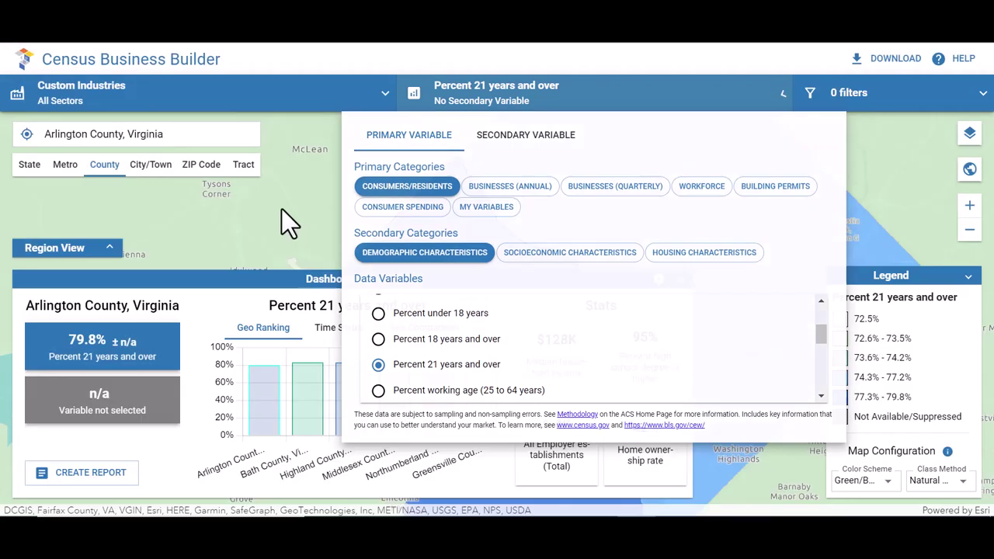
{"action": "left_click", "coordinate": [283, 210]}
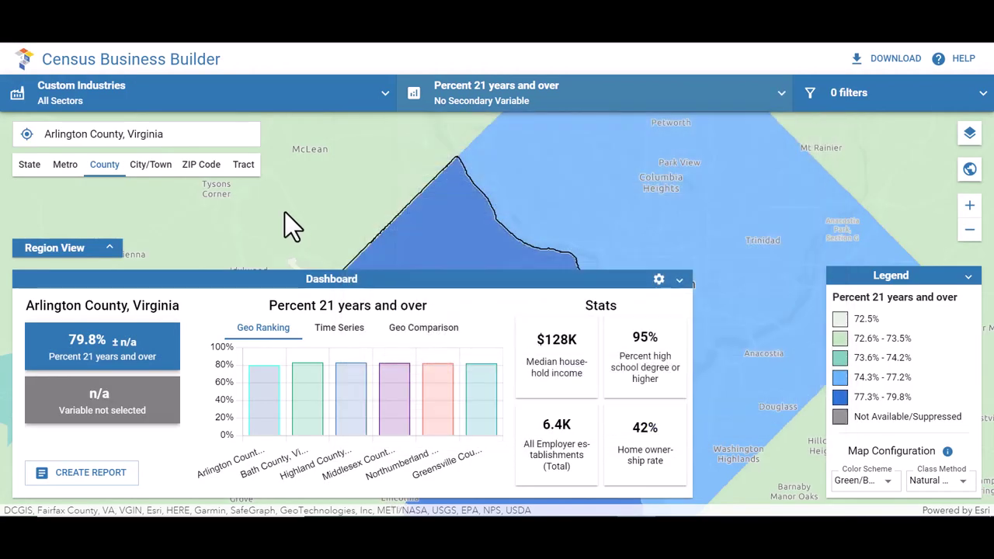
{"action": "left_click", "coordinate": [457, 109]}
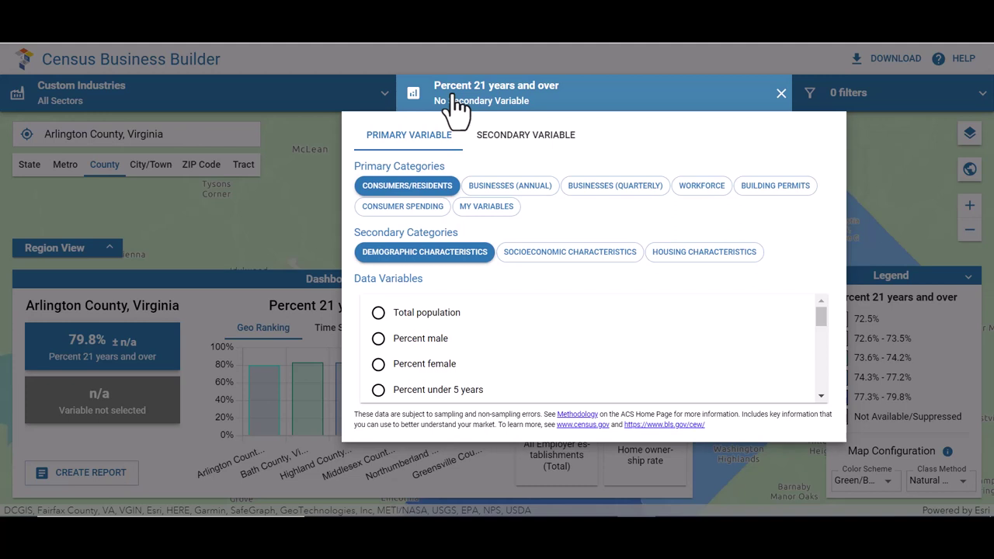
Add Socioeconomic Characteristics > Median household income as the secondary variable and collapse the dashboard
{"action": "left_click", "coordinate": [505, 140]}
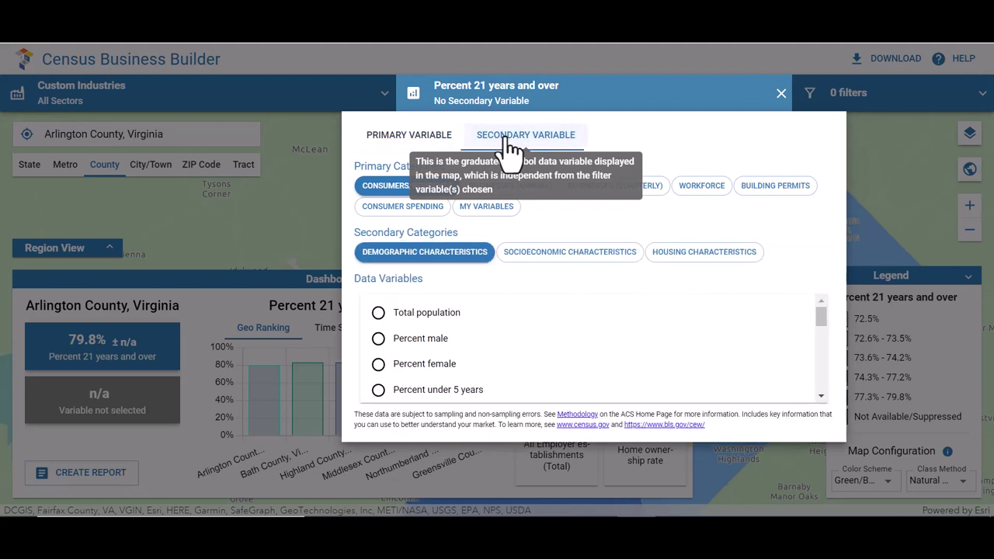
{"action": "left_click", "coordinate": [548, 256]}
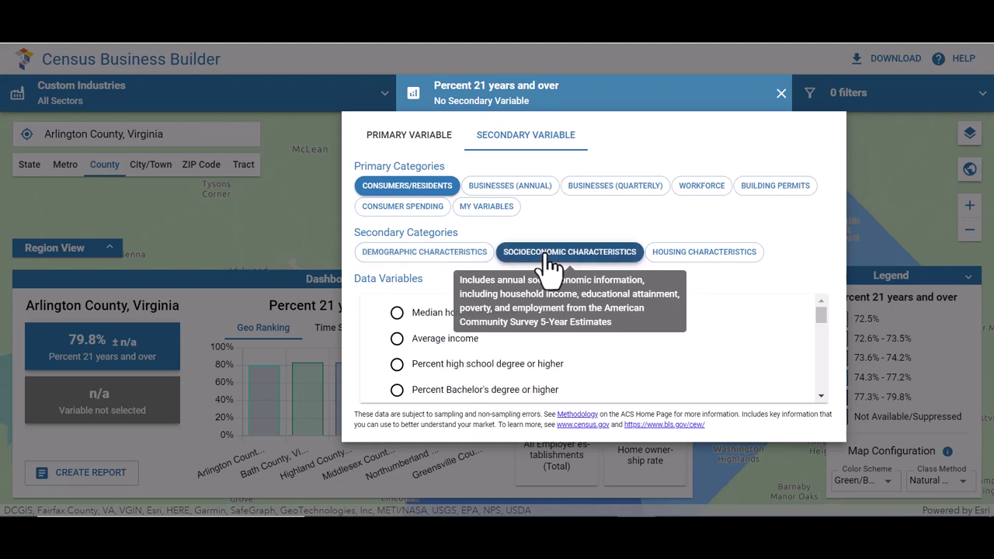
{"action": "left_click", "coordinate": [399, 315]}
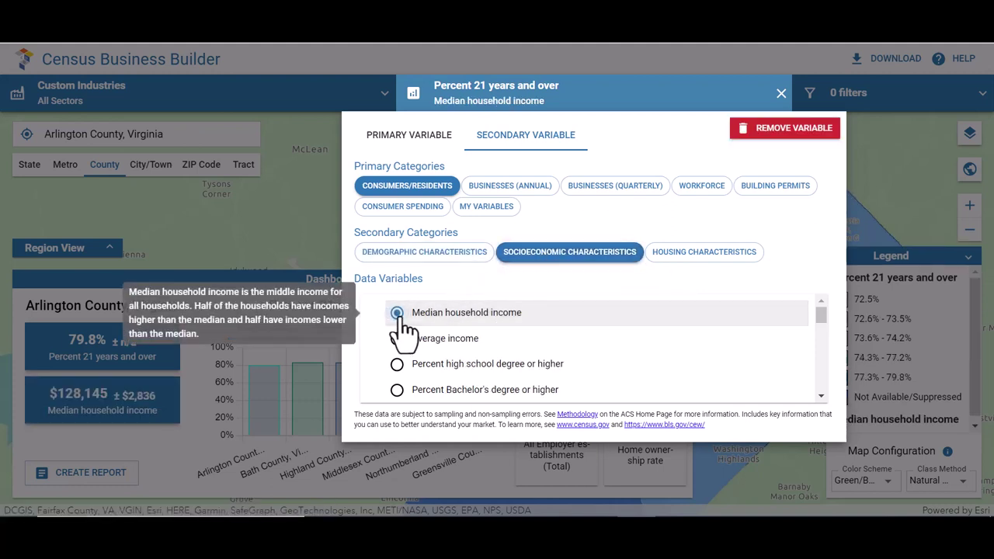
{"action": "left_click", "coordinate": [260, 224]}
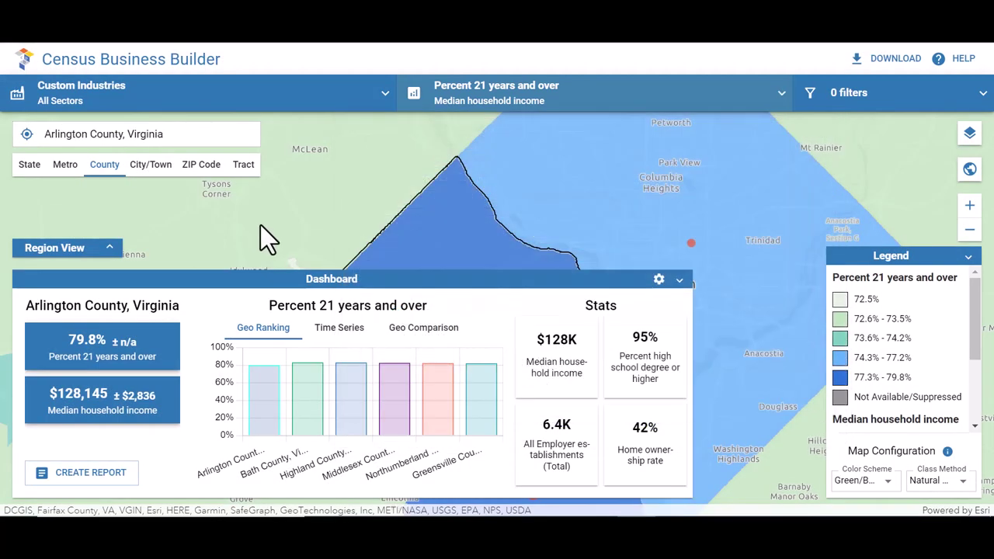
{"action": "left_click", "coordinate": [679, 281]}
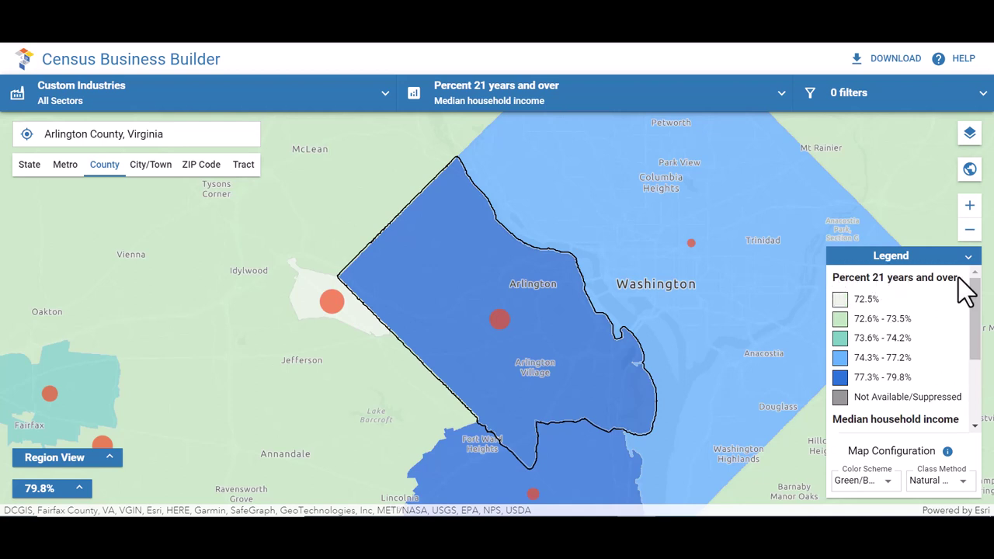
{"action": "scroll", "coordinate": [945, 353], "scroll_direction": "down", "scroll_amount": 3}
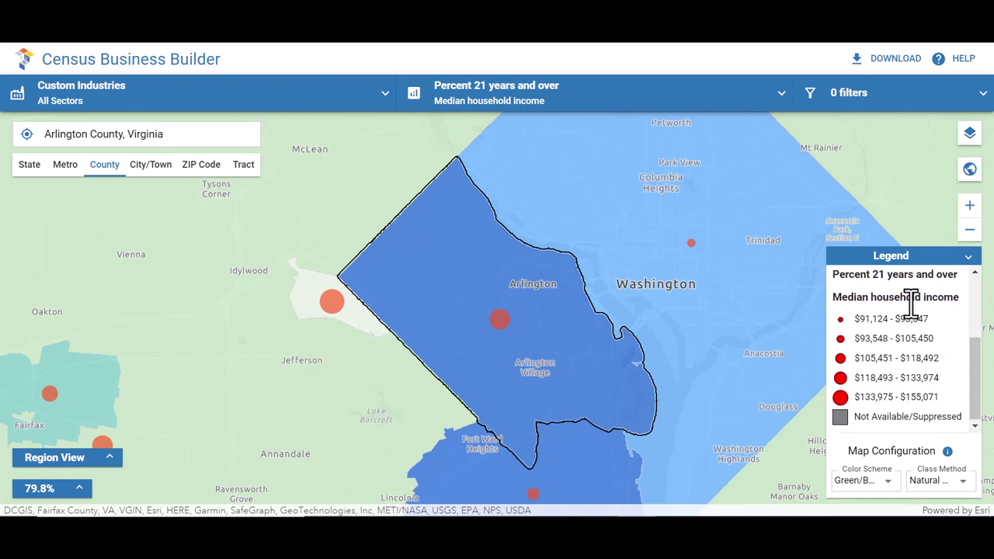
{"action": "scroll", "coordinate": [941, 310], "scroll_direction": "up", "scroll_amount": 3}
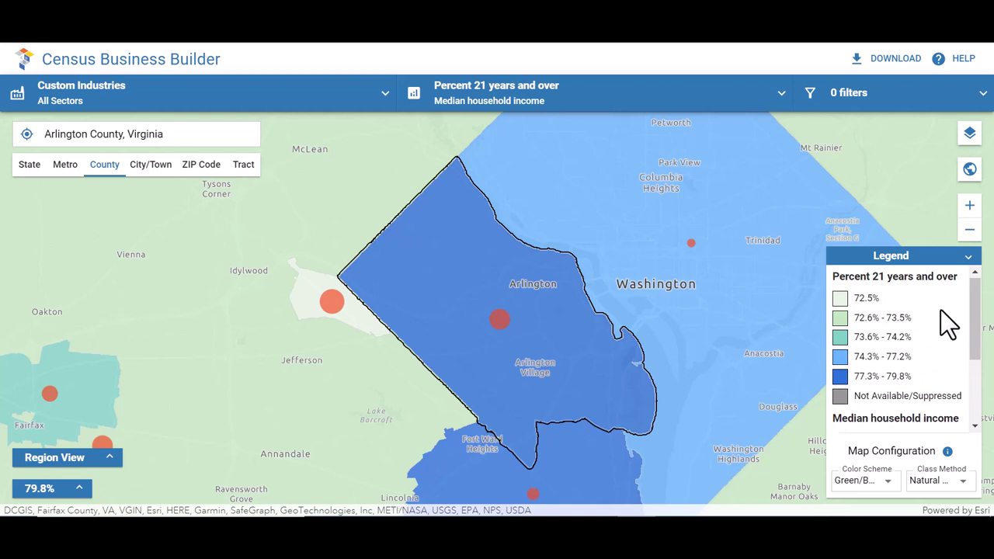
{"action": "scroll", "coordinate": [941, 310], "scroll_direction": "down", "scroll_amount": 3}
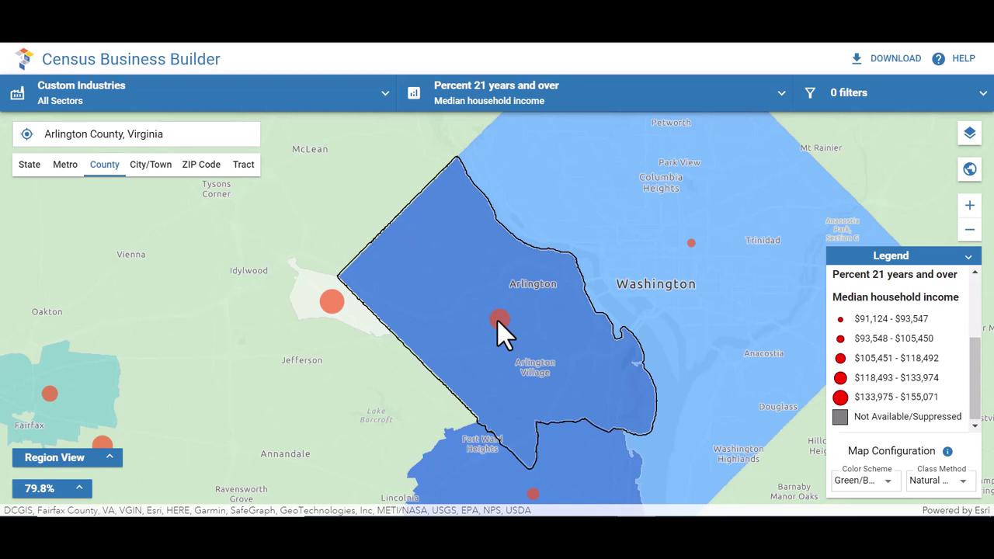
Reselect Arlington County, Virginia on the map and expand its dashboard (79.8%, $128,145)
{"action": "left_click", "coordinate": [648, 208]}
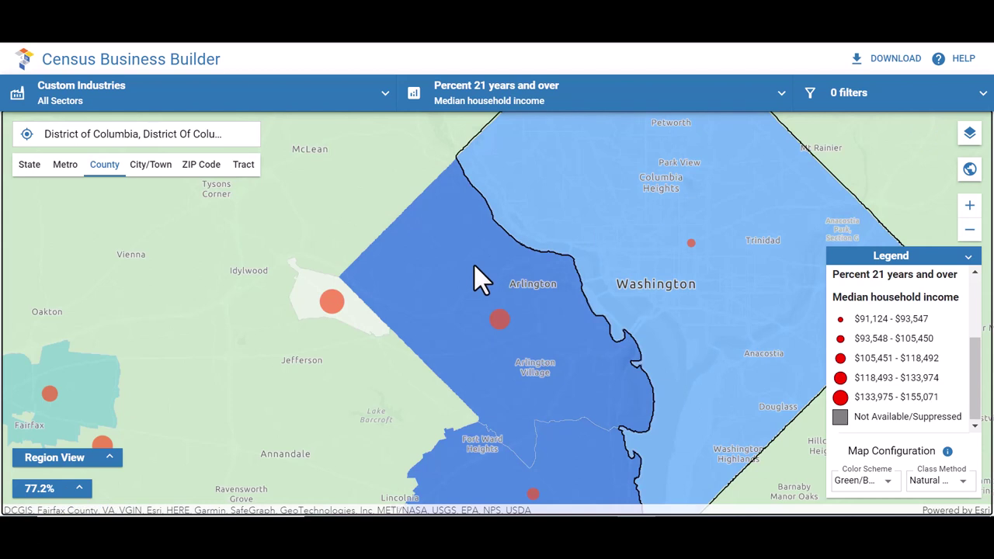
{"action": "left_click", "coordinate": [442, 321]}
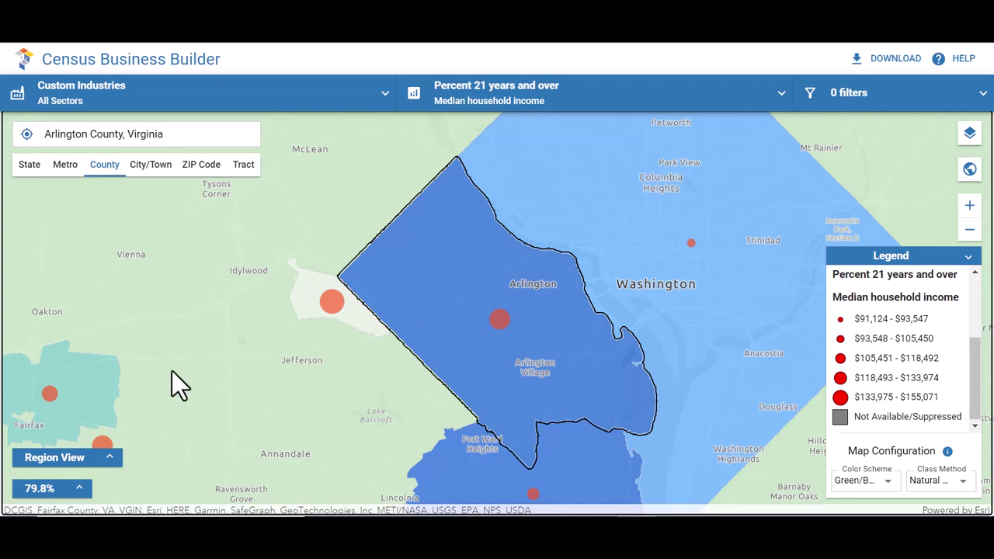
{"action": "left_click", "coordinate": [81, 489]}
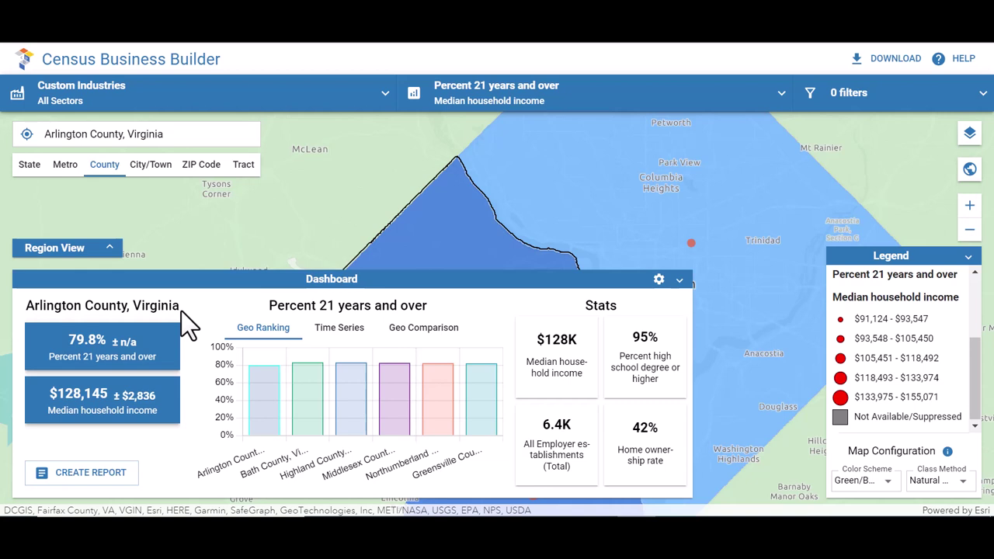
Add Food Services > Bars as the custom industry, giving 9 employer establishments
{"action": "left_click", "coordinate": [48, 108]}
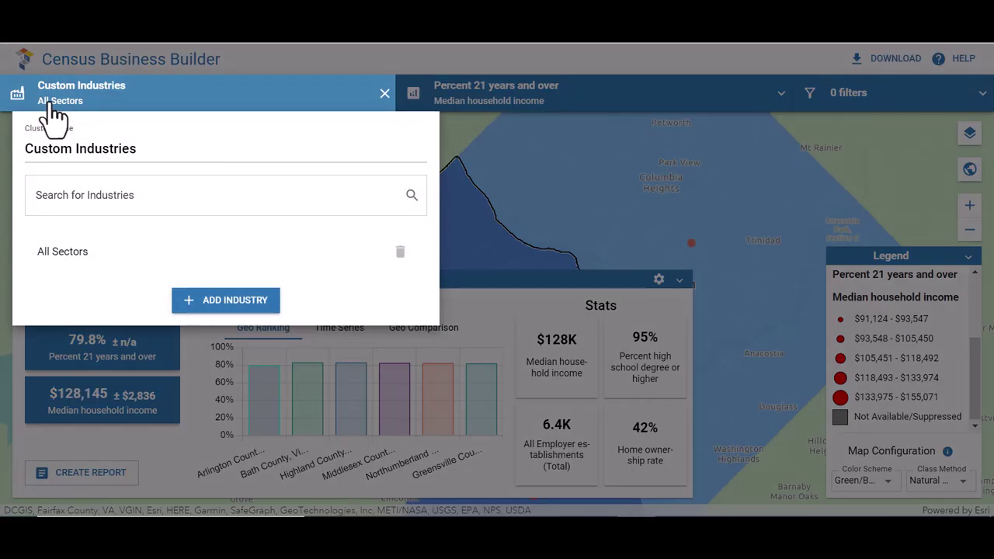
{"action": "left_click", "coordinate": [80, 197]}
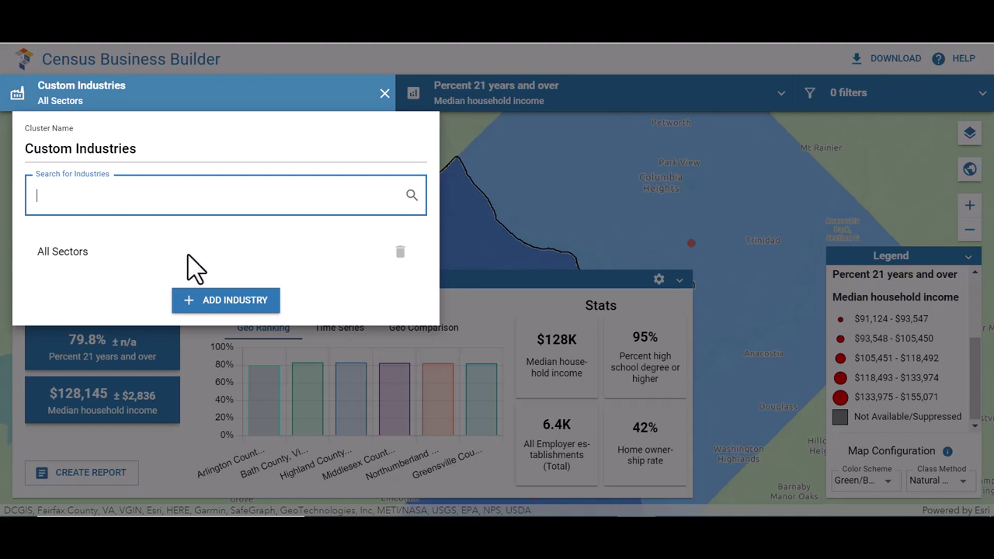
{"action": "left_click", "coordinate": [203, 307]}
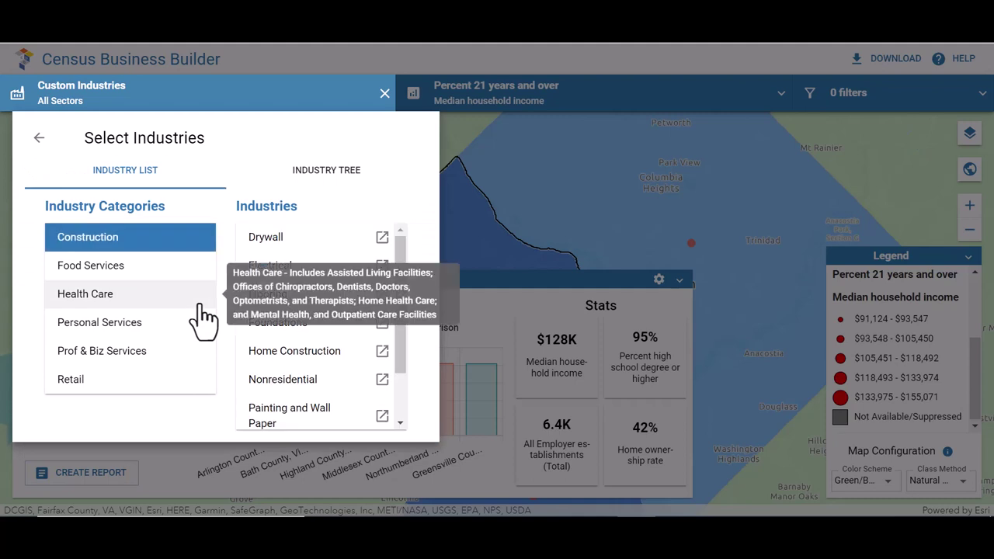
{"action": "left_click", "coordinate": [69, 274]}
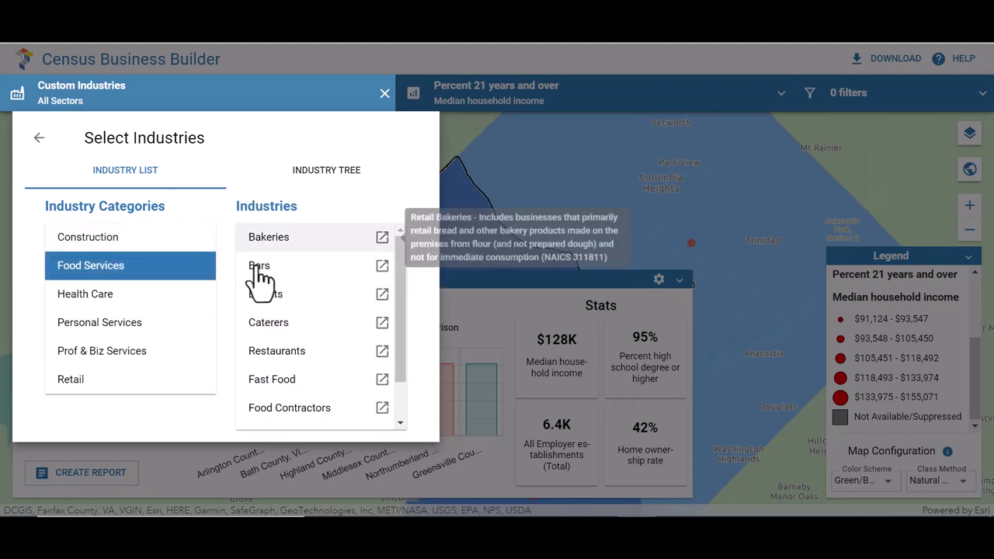
{"action": "left_click", "coordinate": [259, 280]}
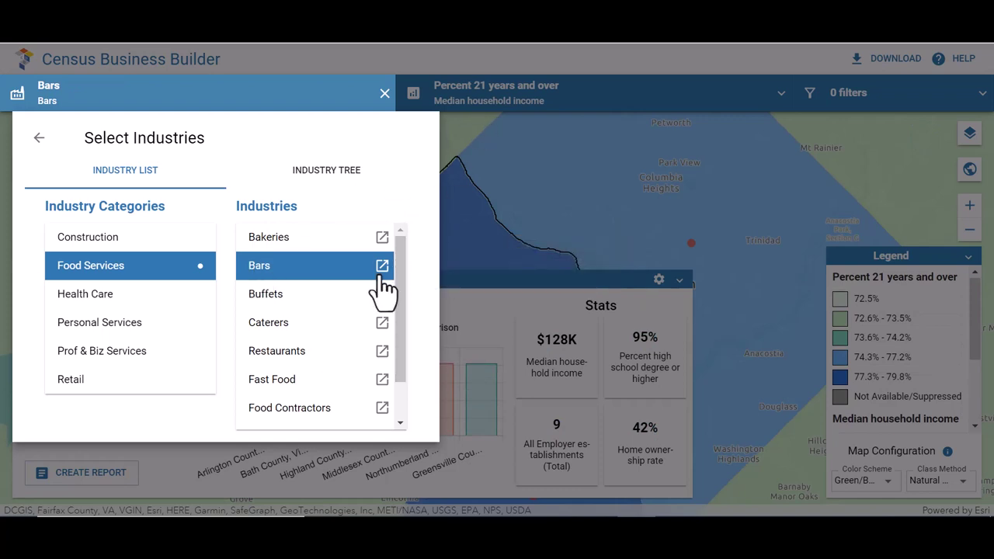
{"action": "left_click", "coordinate": [450, 148]}
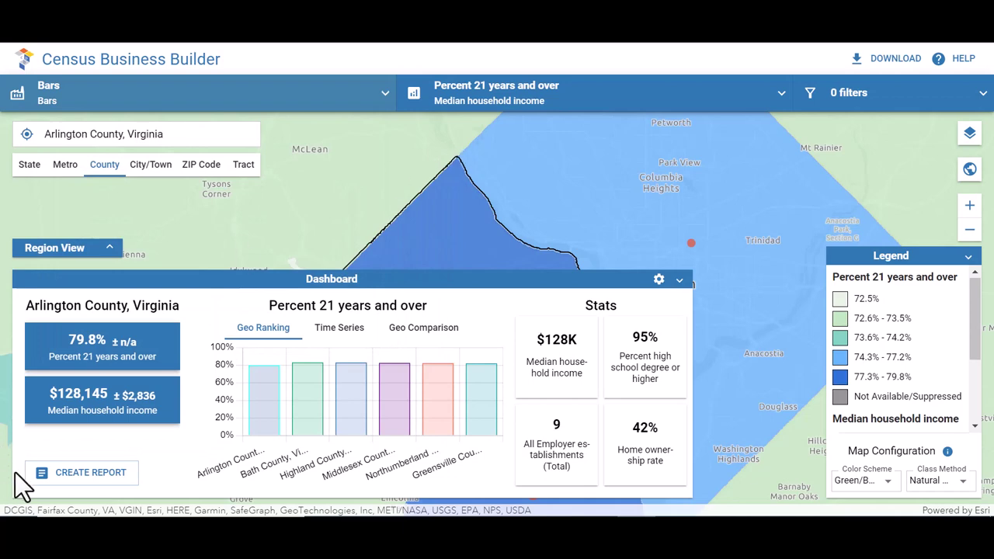
Create the report and chart Business Summary's employer establishments and average payroll per employee
{"action": "left_click", "coordinate": [62, 472]}
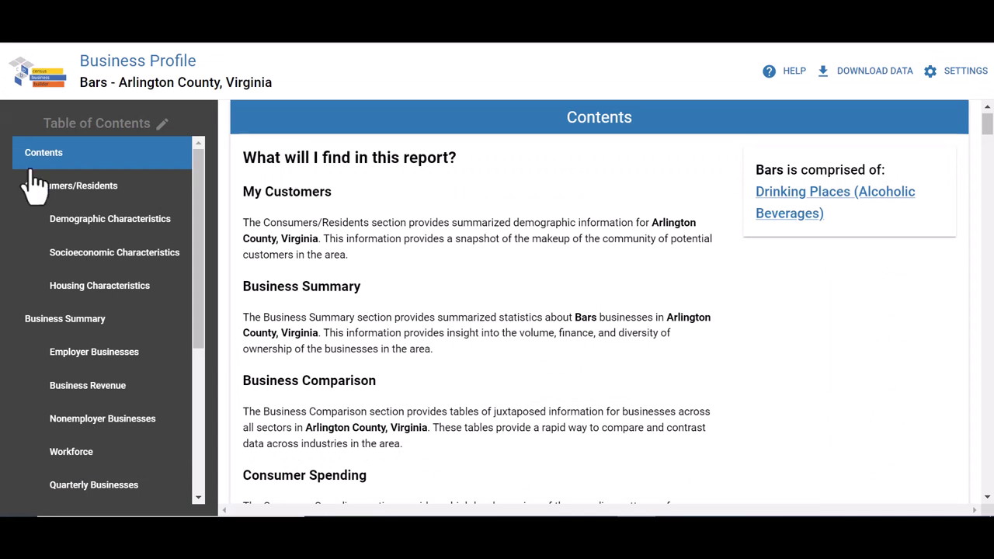
{"action": "left_click", "coordinate": [64, 322]}
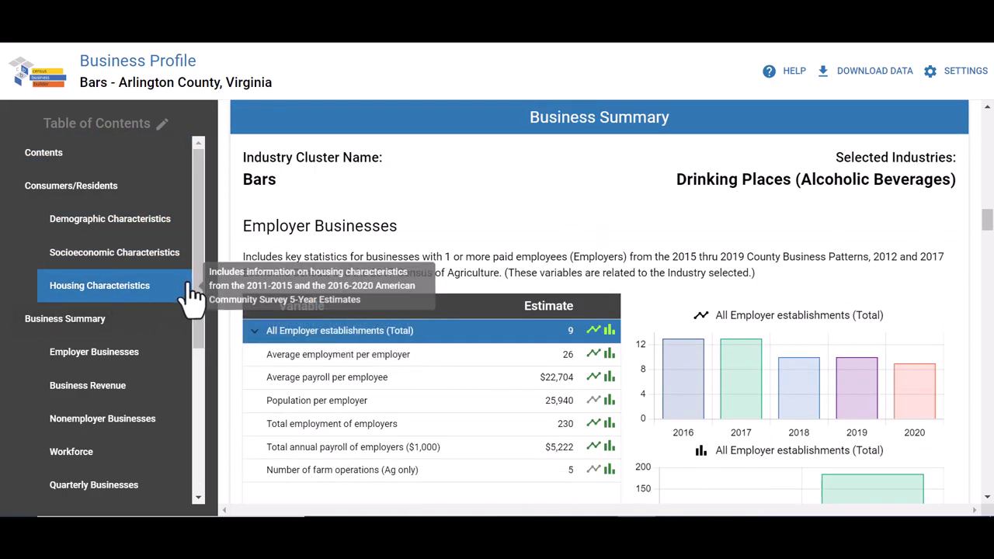
{"action": "left_click", "coordinate": [250, 333]}
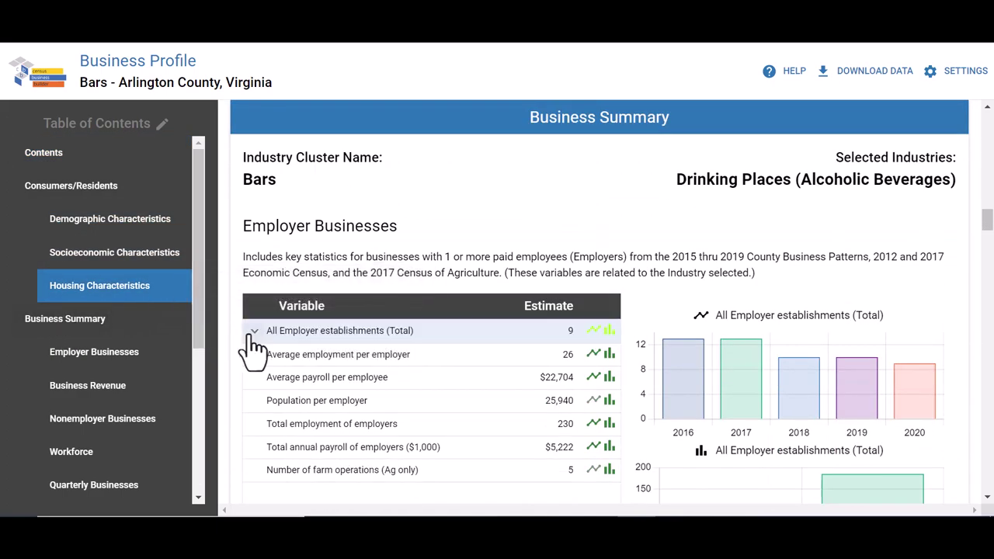
{"action": "left_click", "coordinate": [295, 332]}
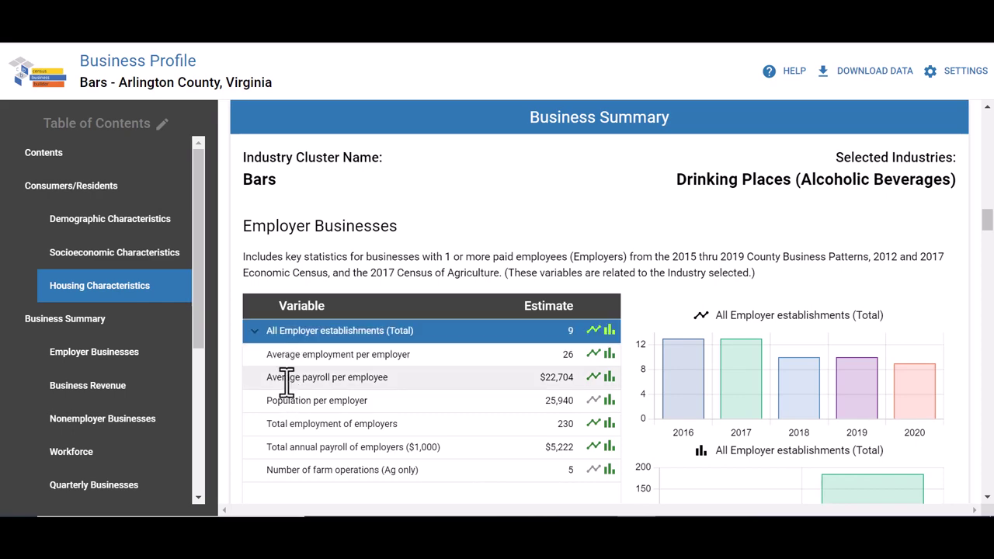
{"action": "left_click", "coordinate": [286, 379]}
Chart Average revenue per employee and scroll down to the Nonemployer Businesses section
{"action": "scroll", "coordinate": [286, 379], "scroll_direction": "down", "scroll_amount": 3}
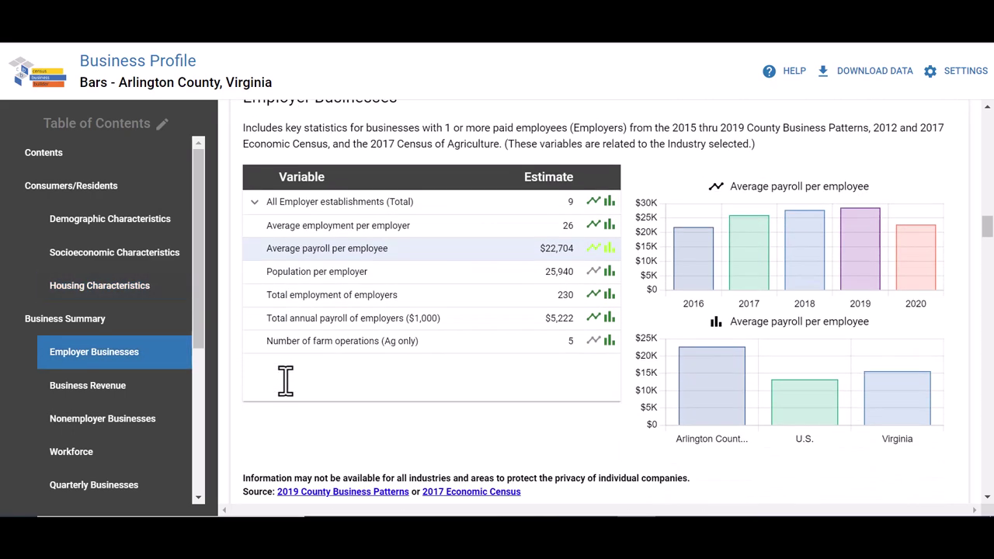
{"action": "scroll", "coordinate": [286, 379], "scroll_direction": "down", "scroll_amount": 3}
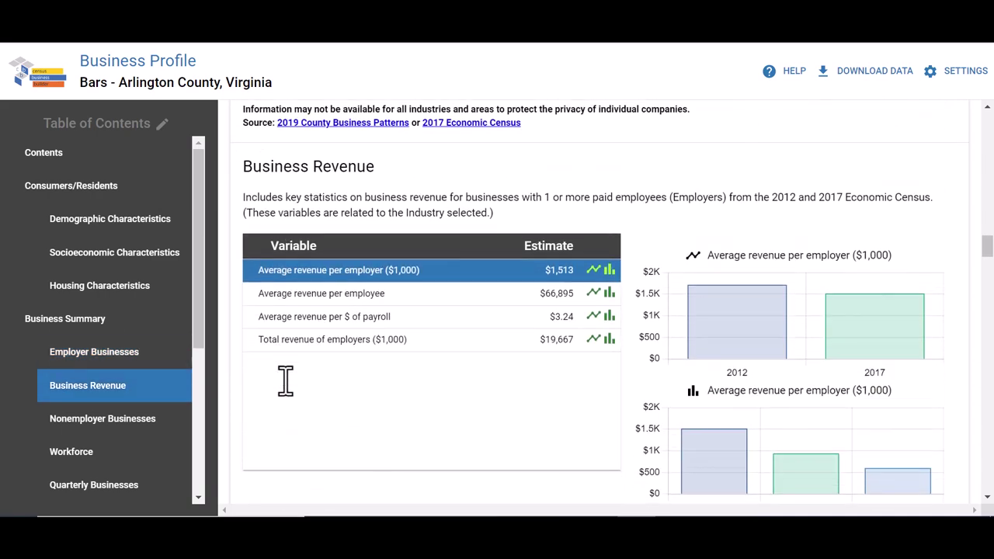
{"action": "left_click", "coordinate": [264, 295]}
{"action": "scroll", "coordinate": [264, 296], "scroll_direction": "down", "scroll_amount": 4}
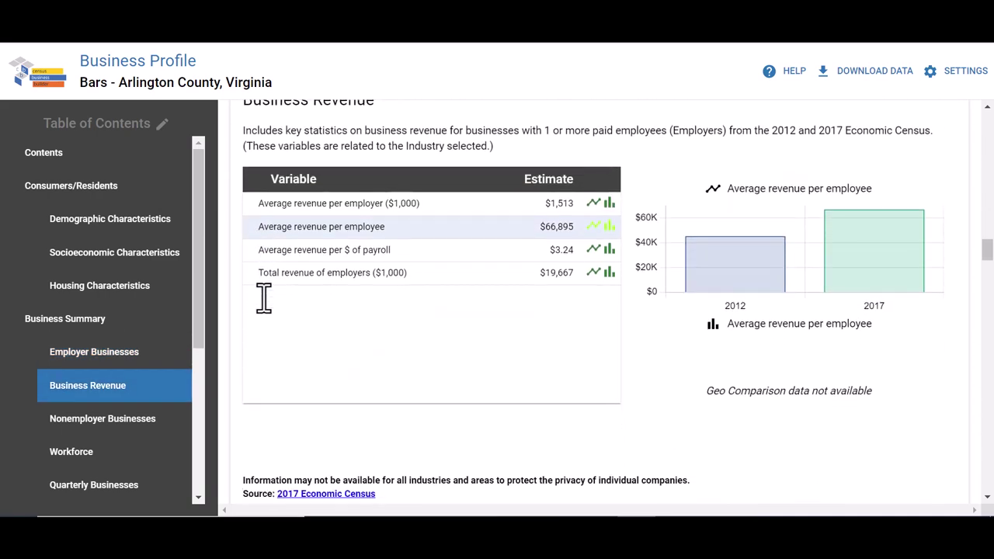
{"action": "scroll", "coordinate": [264, 298], "scroll_direction": "down", "scroll_amount": 1}
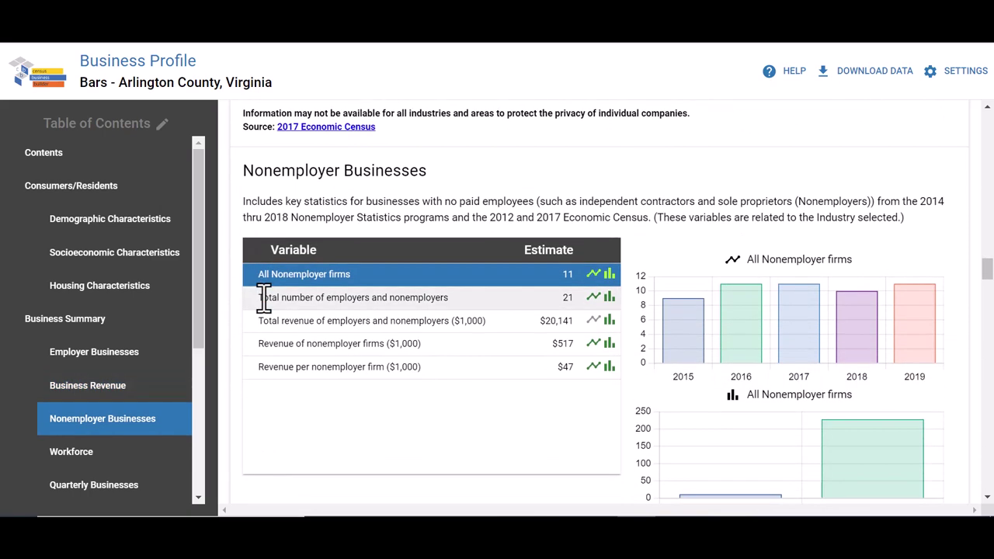